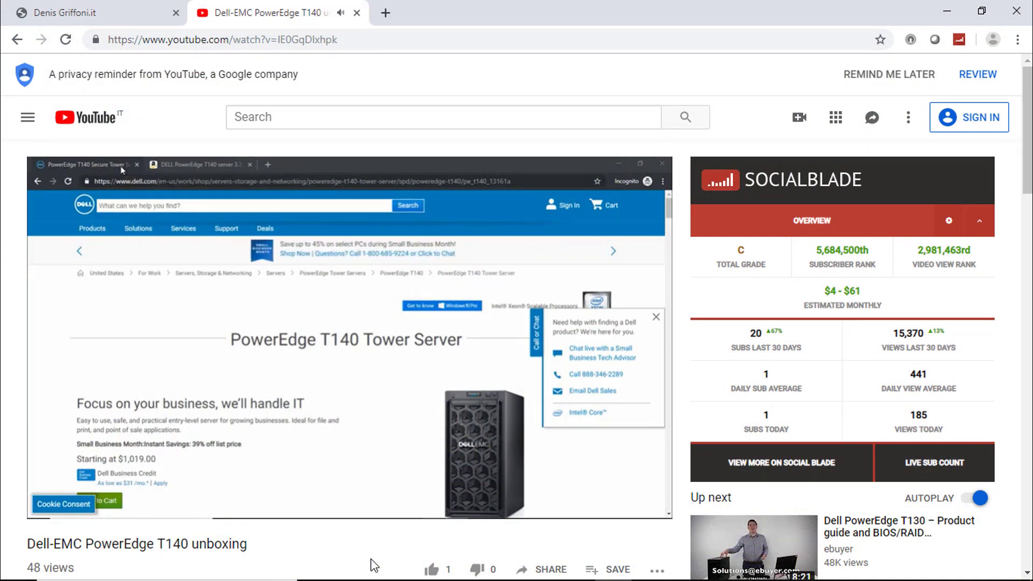
Log in to iDRAC9 as root with the default account password.
{"action": "scroll", "coordinate": [374, 565], "scroll_direction": "down", "scroll_amount": 3}
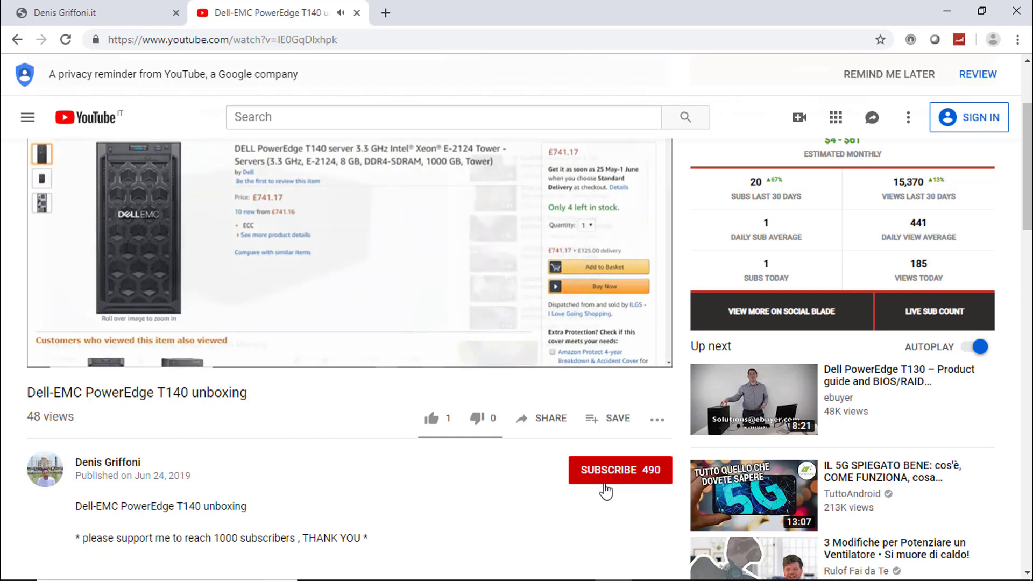
{"action": "scroll", "coordinate": [624, 514], "scroll_direction": "down", "scroll_amount": 1}
{"action": "scroll", "coordinate": [625, 520], "scroll_direction": "down", "scroll_amount": 1}
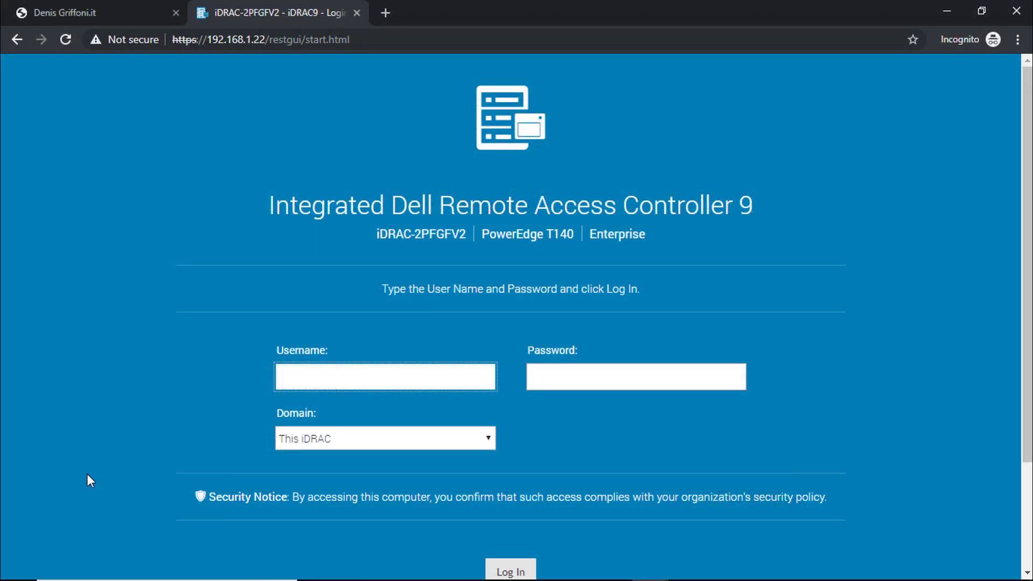
{"action": "type", "text": "root"}
{"action": "key", "text": "Tab"}
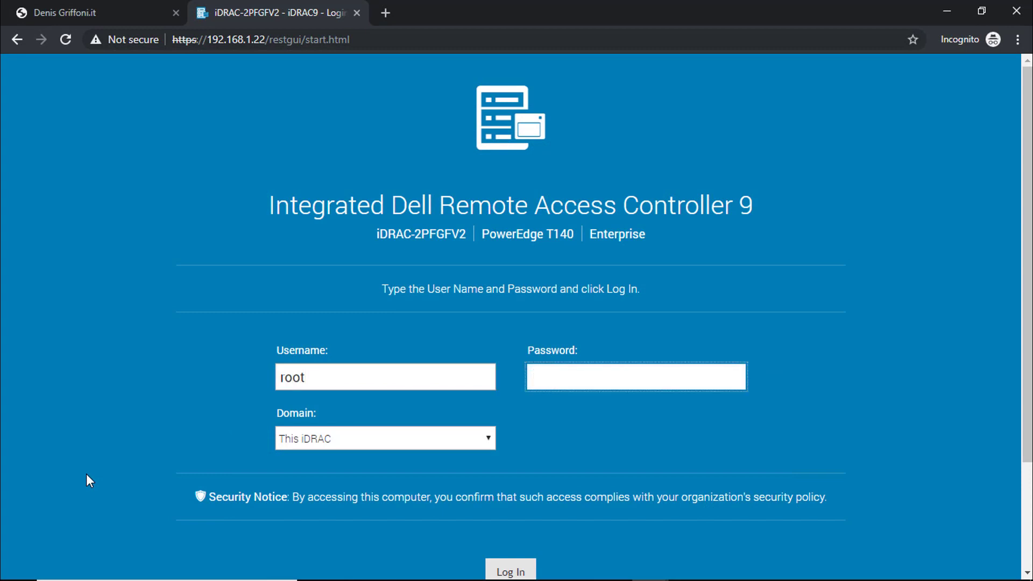
{"action": "type", "text": "calvin"}
{"action": "key", "text": "Return"}
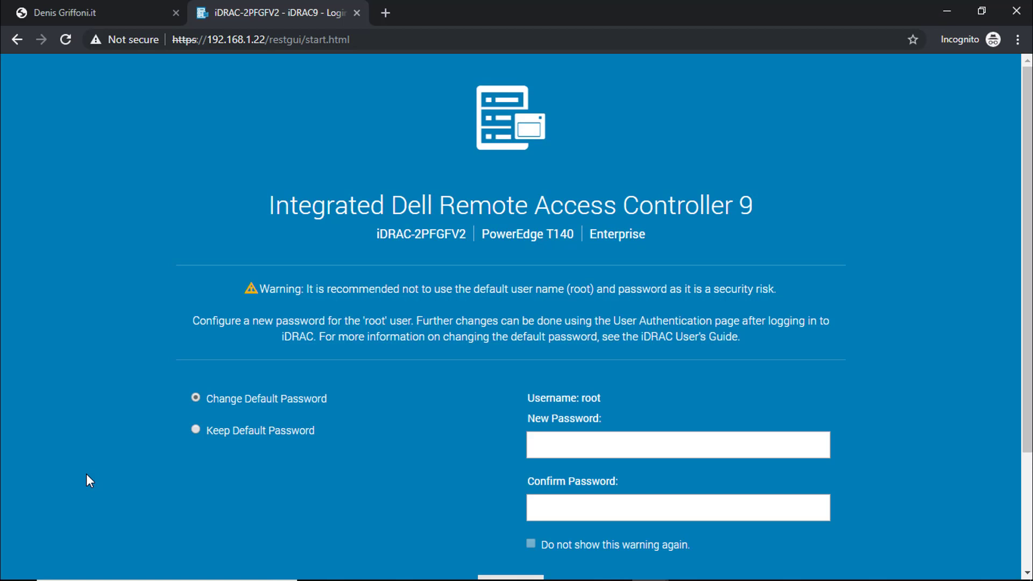
Choose Keep Default Password at the warning and continue to the Dashboard.
{"action": "left_click", "coordinate": [204, 437]}
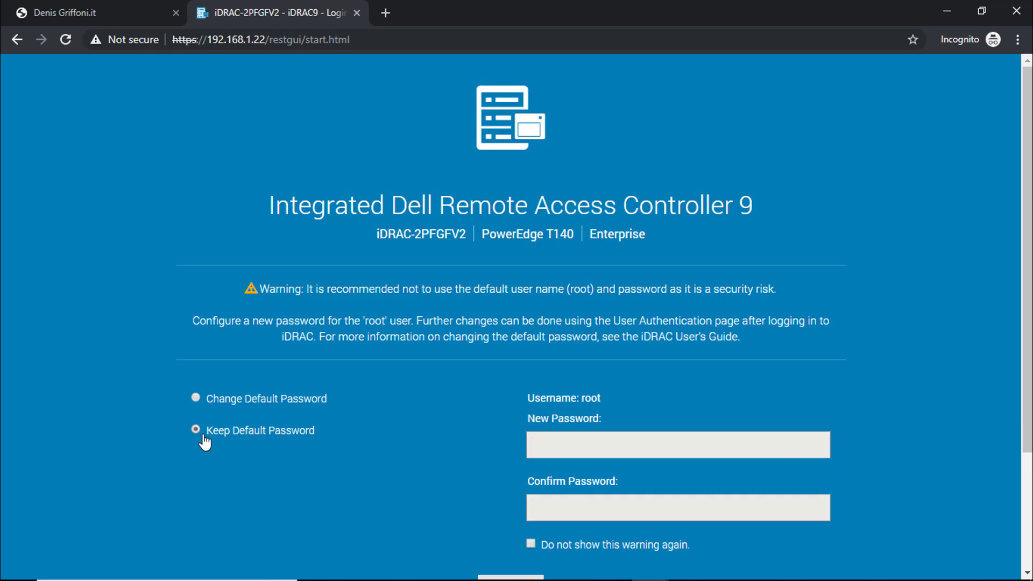
{"action": "scroll", "coordinate": [248, 481], "scroll_direction": "down", "scroll_amount": 2}
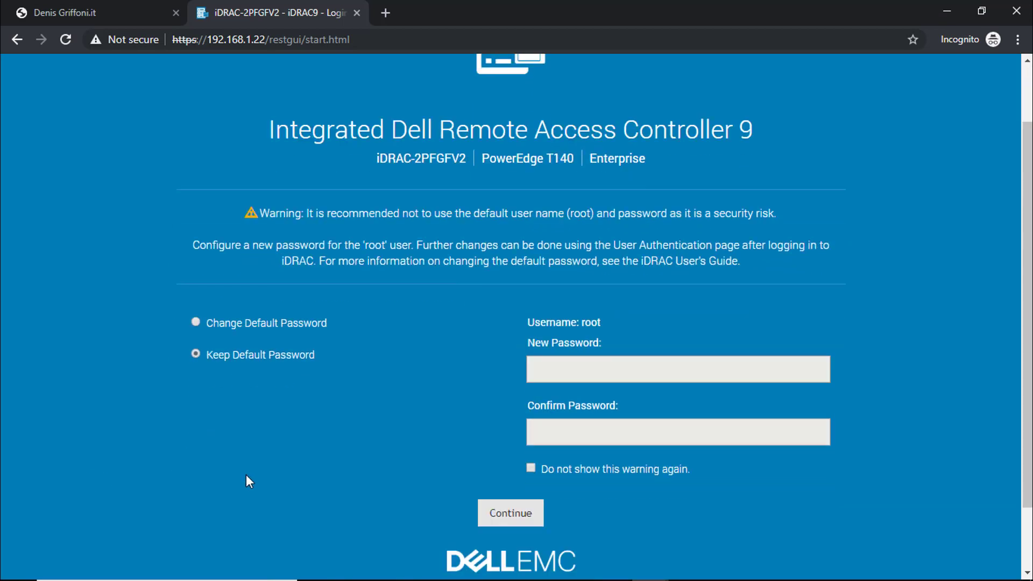
{"action": "left_click", "coordinate": [503, 518]}
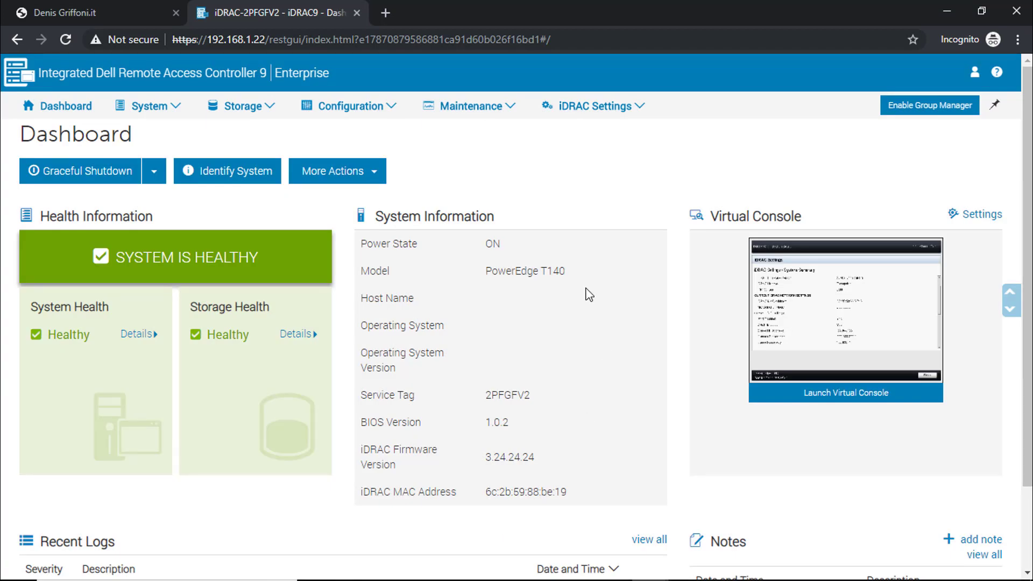
Set Alerts to Enabled in System Settings, apply it, and expand Alerts and Remote System Log Configuration.
{"action": "mouse_move", "coordinate": [392, 110]}
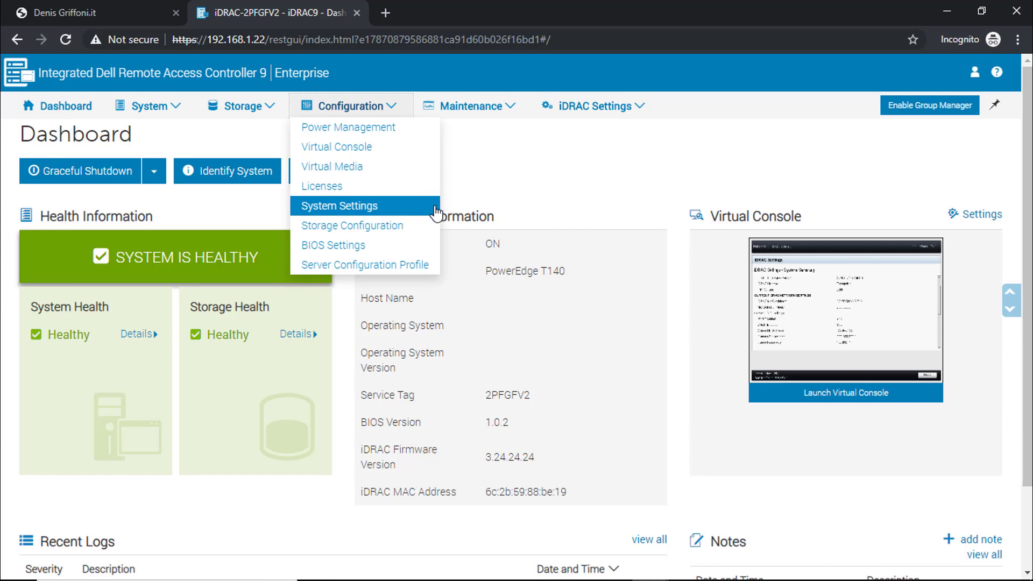
{"action": "left_click", "coordinate": [409, 206]}
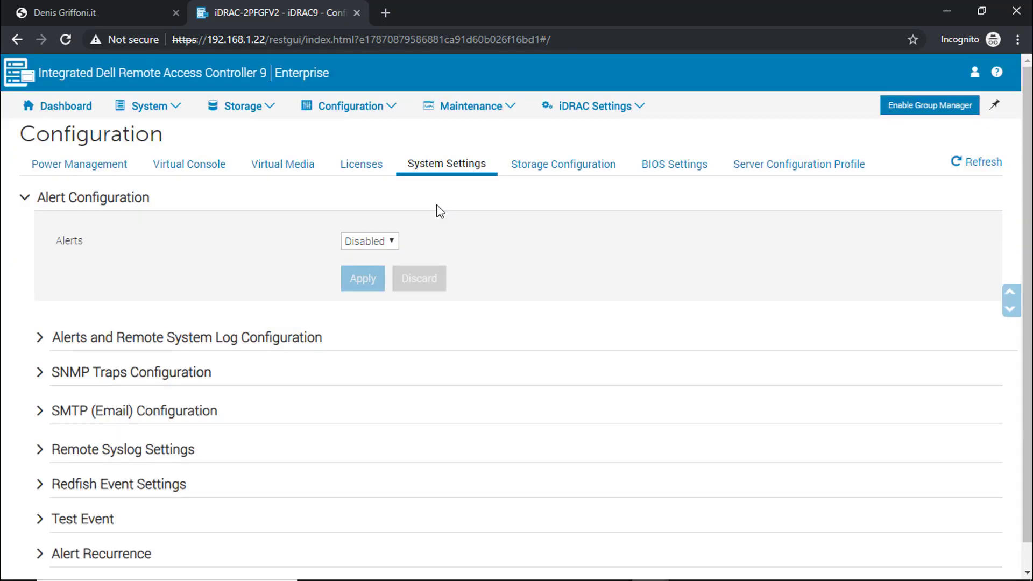
{"action": "left_click", "coordinate": [392, 242]}
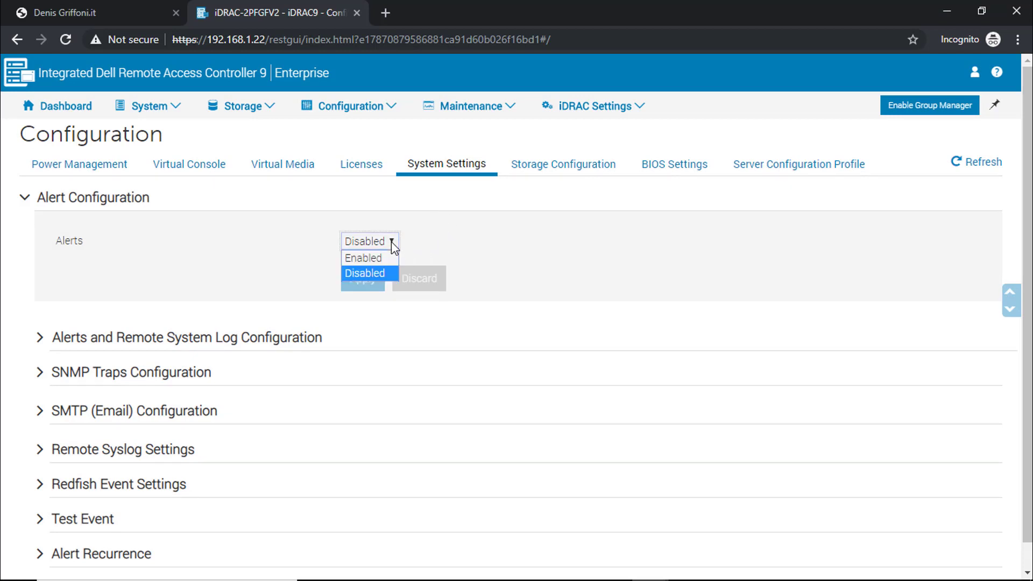
{"action": "left_click", "coordinate": [367, 258]}
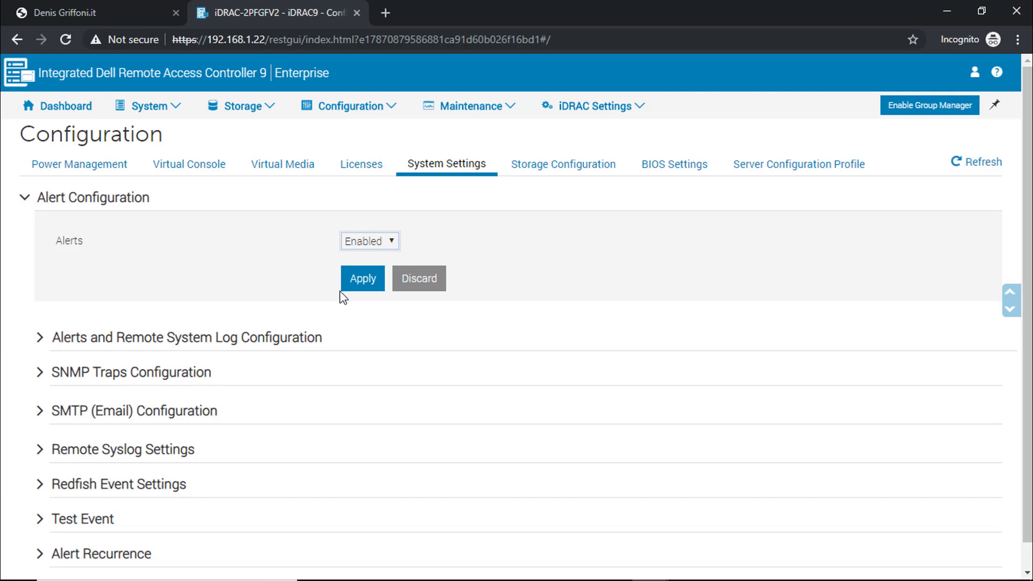
{"action": "left_click", "coordinate": [353, 280]}
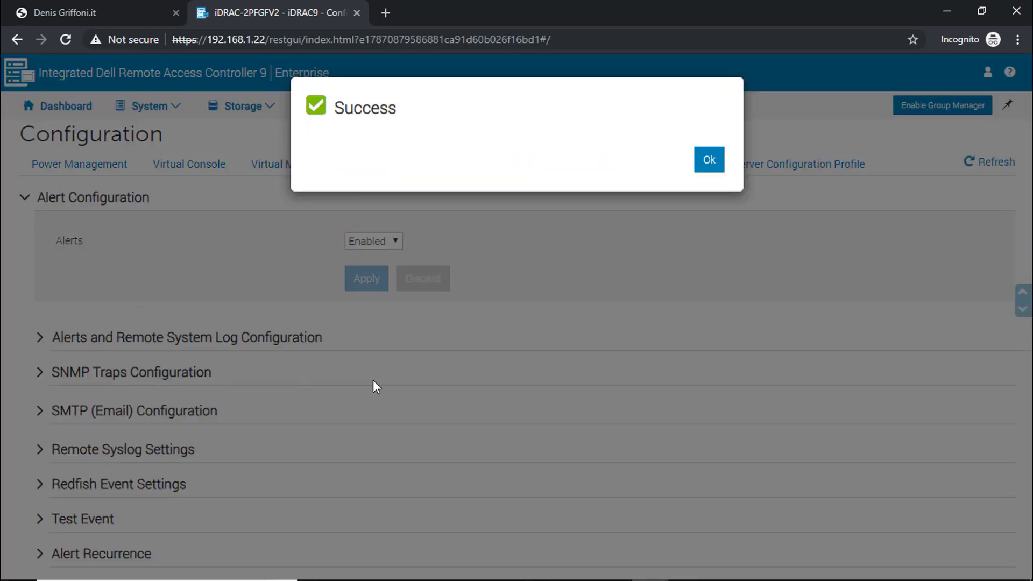
{"action": "left_click", "coordinate": [708, 168]}
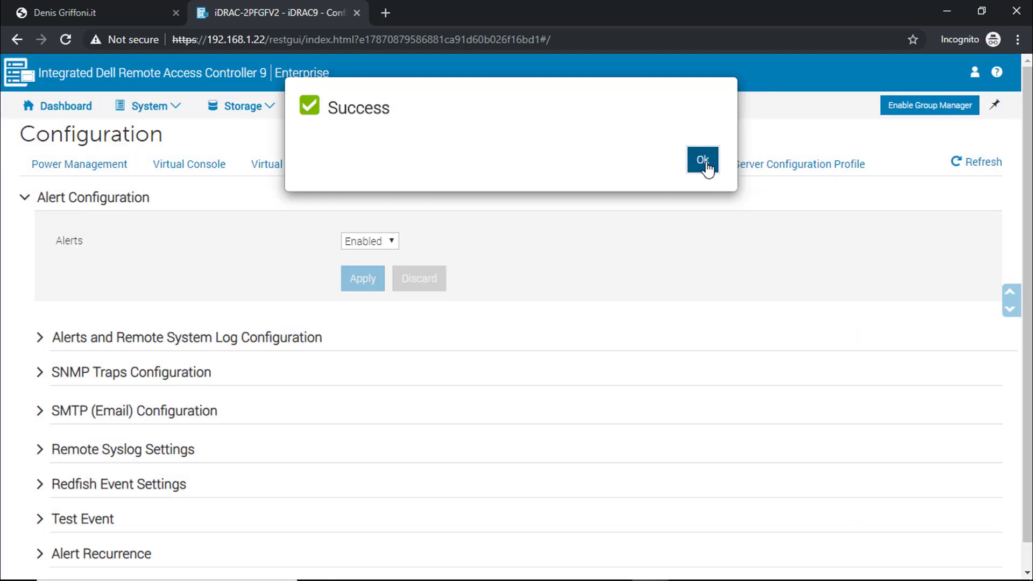
{"action": "left_click", "coordinate": [39, 338]}
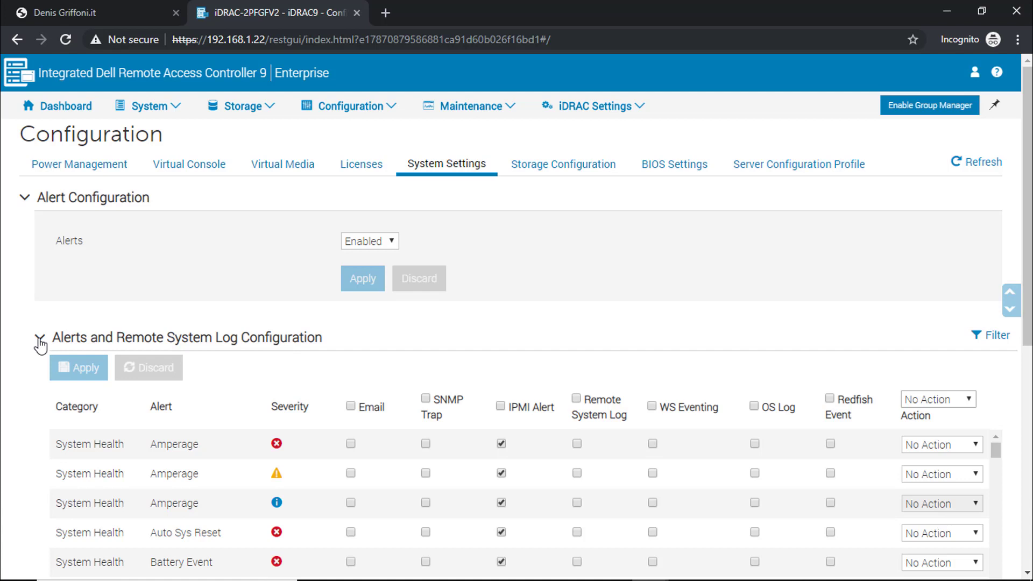
Tick the Email header checkbox so all alerts send email, and apply the change.
{"action": "scroll", "coordinate": [40, 344], "scroll_direction": "down", "scroll_amount": 3}
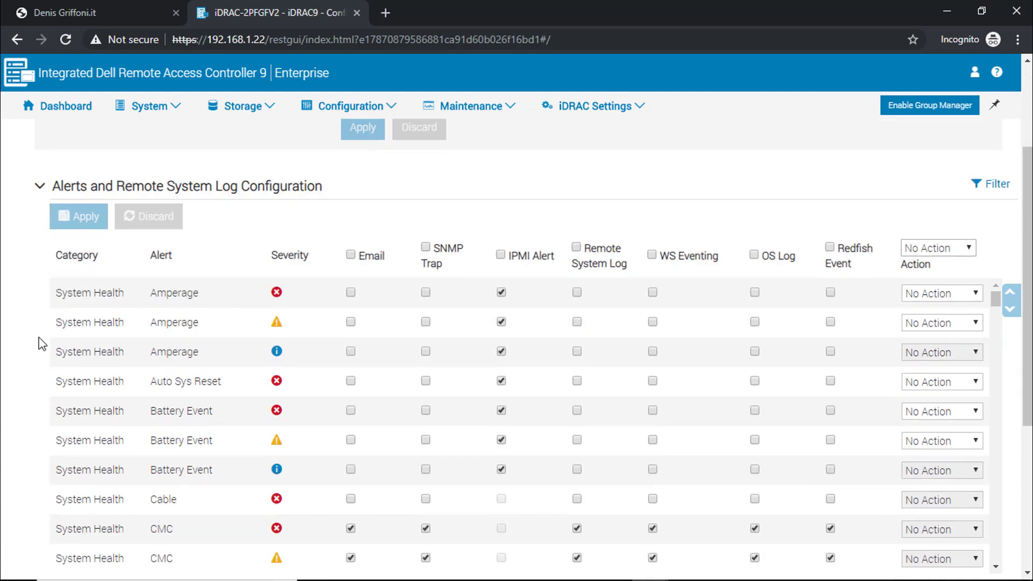
{"action": "scroll", "coordinate": [39, 345], "scroll_direction": "down", "scroll_amount": 2}
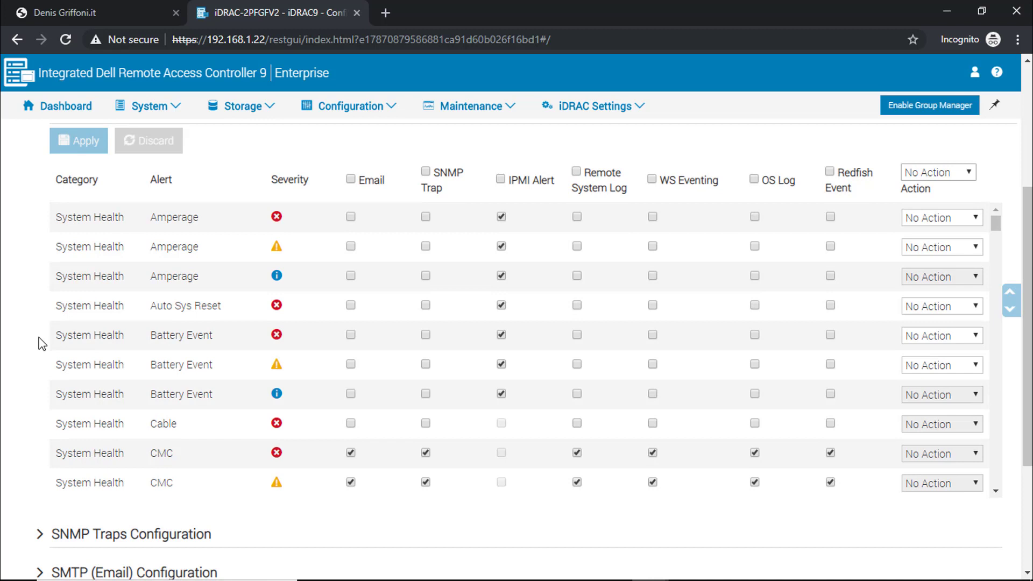
{"action": "left_click", "coordinate": [351, 180]}
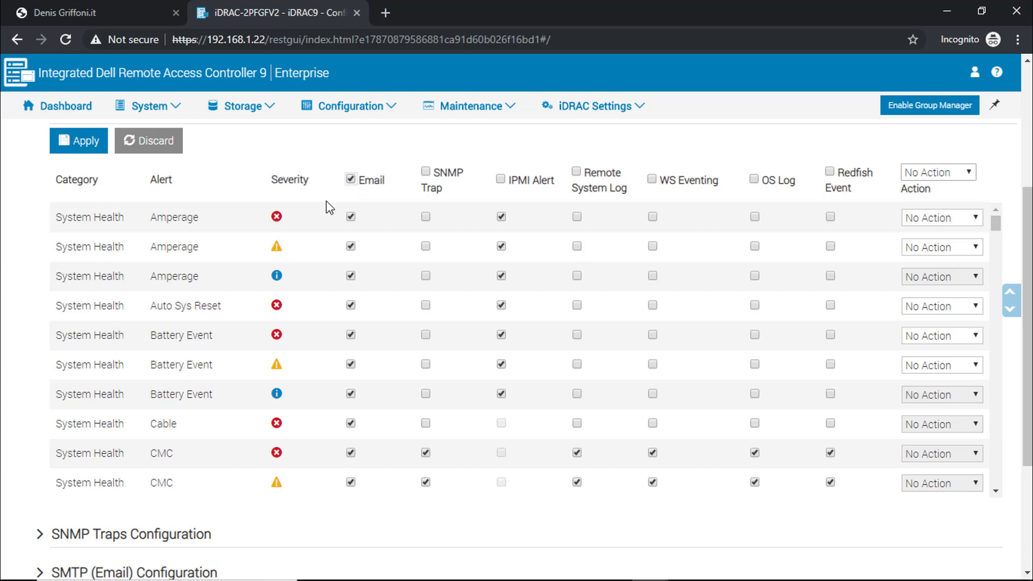
{"action": "left_click", "coordinate": [86, 143]}
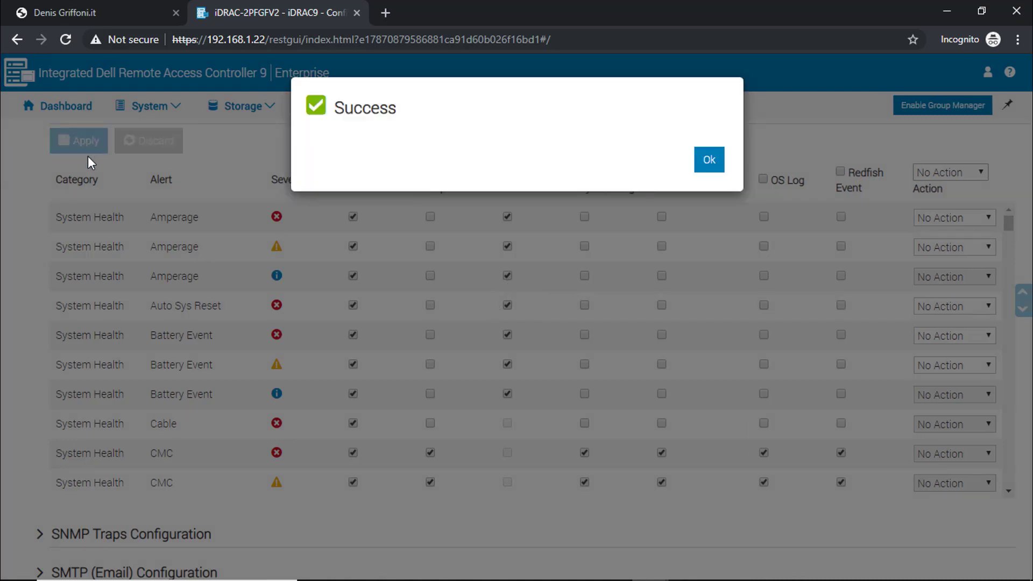
{"action": "left_click", "coordinate": [710, 162]}
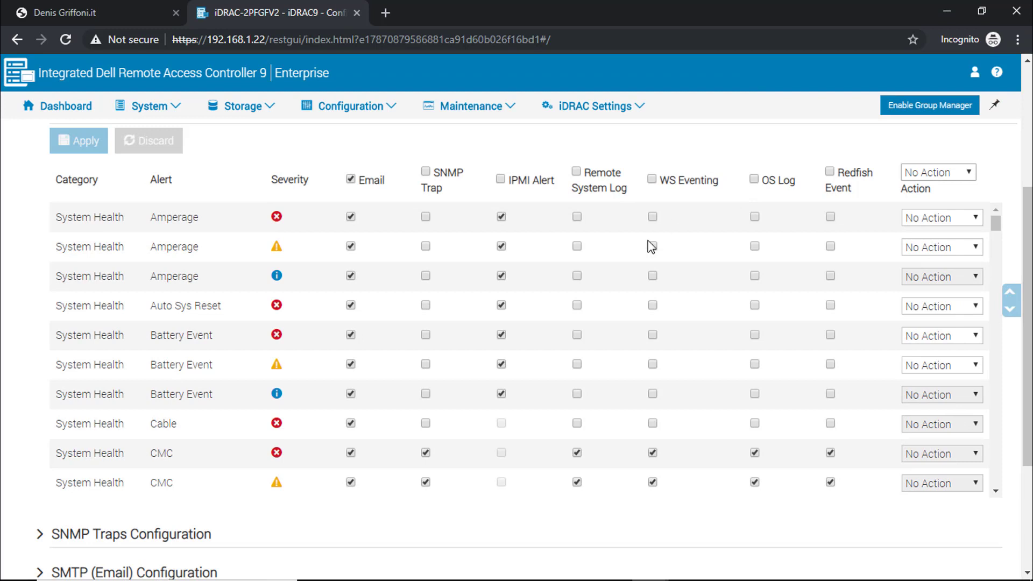
{"action": "scroll", "coordinate": [24, 459], "scroll_direction": "down", "scroll_amount": 3}
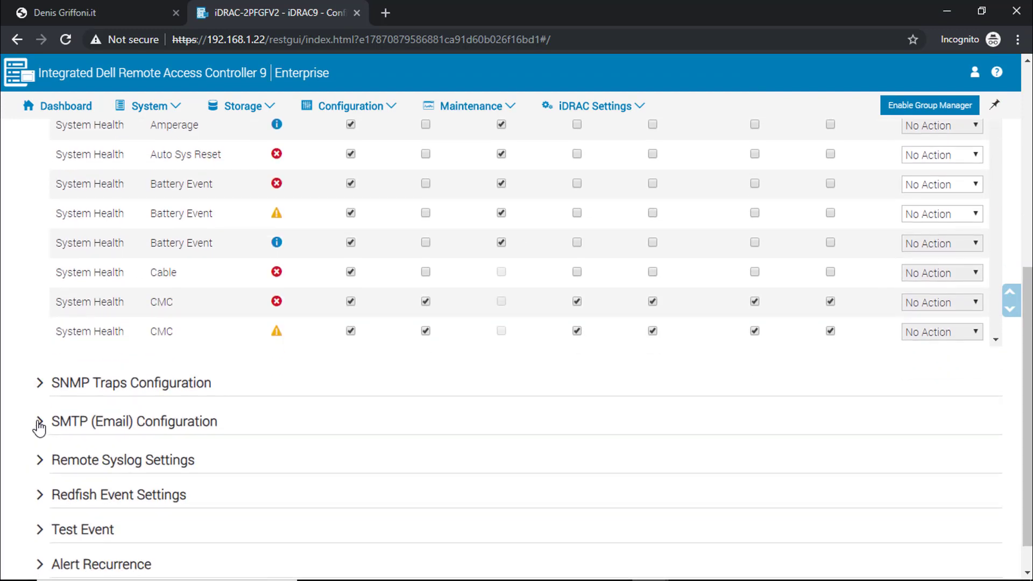
Enable Email Alert 1 under SMTP (Email) Configuration and enter the recipient's Gmail address.
{"action": "left_click", "coordinate": [39, 426]}
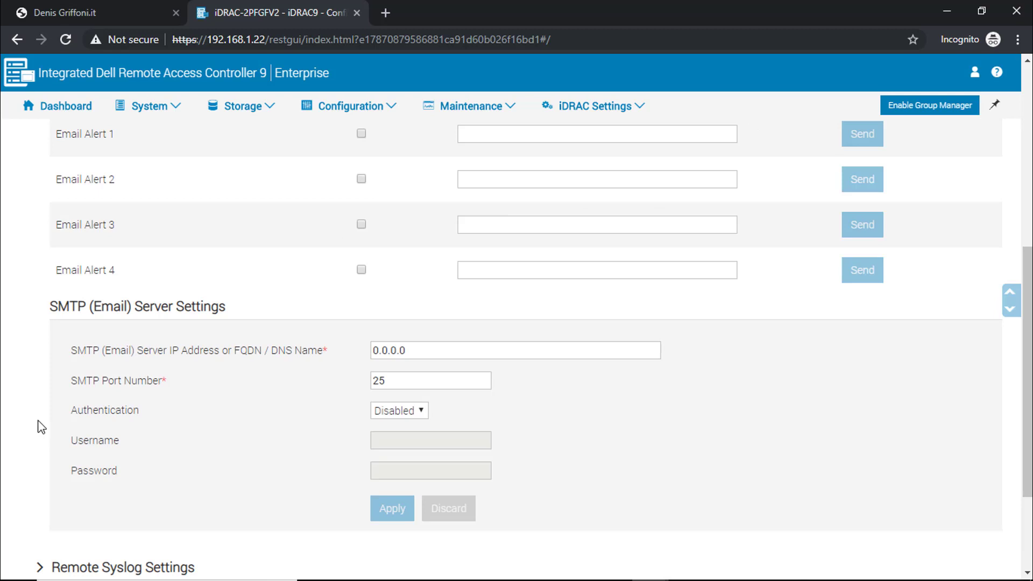
{"action": "scroll", "coordinate": [39, 425], "scroll_direction": "up", "scroll_amount": 1}
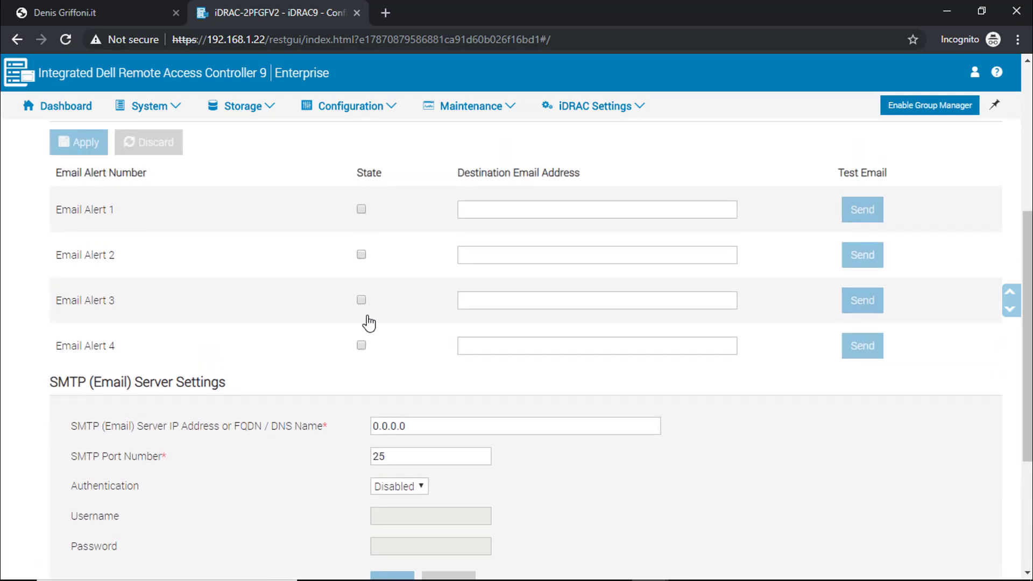
{"action": "left_click", "coordinate": [361, 209]}
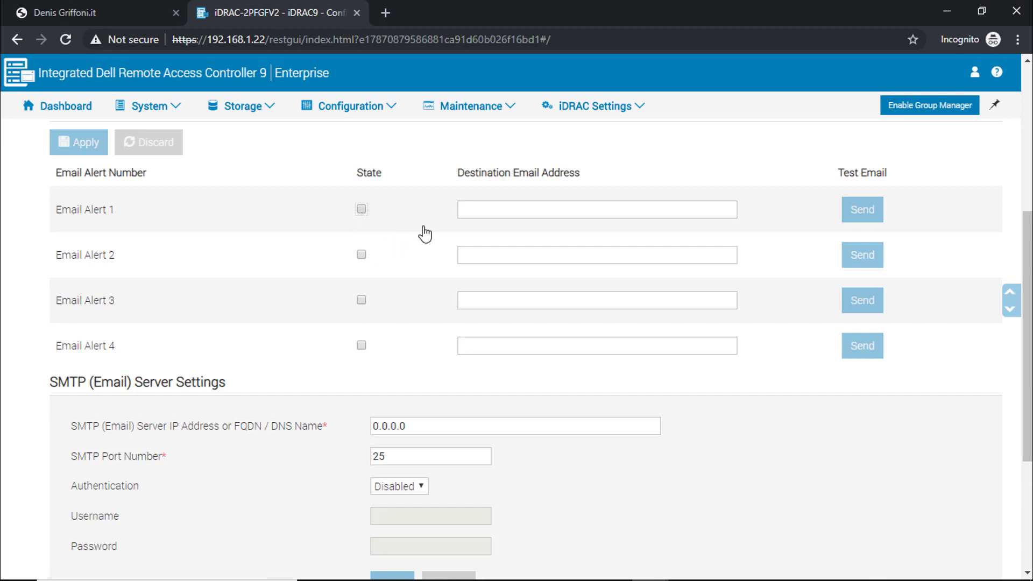
{"action": "left_click", "coordinate": [471, 209]}
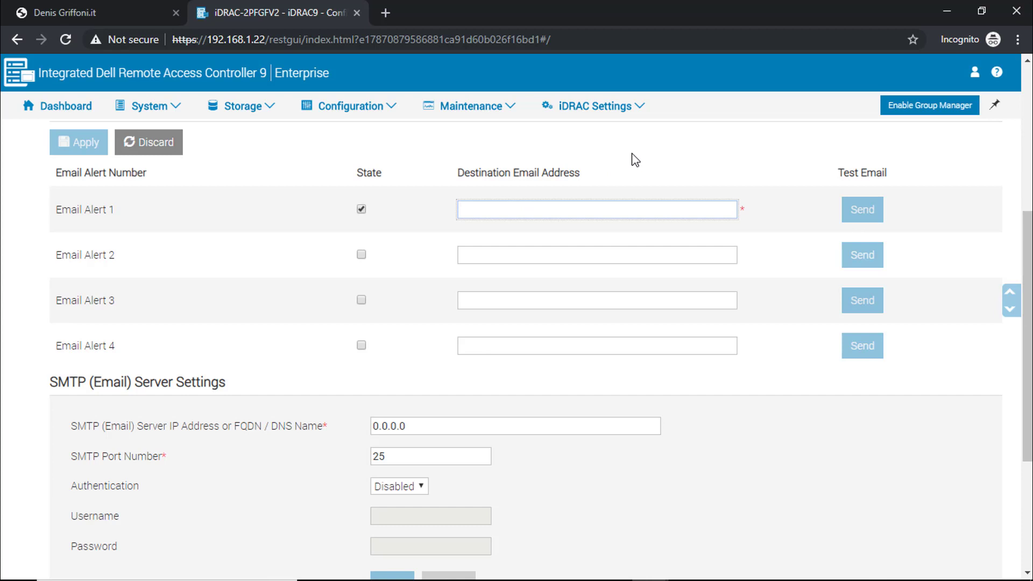
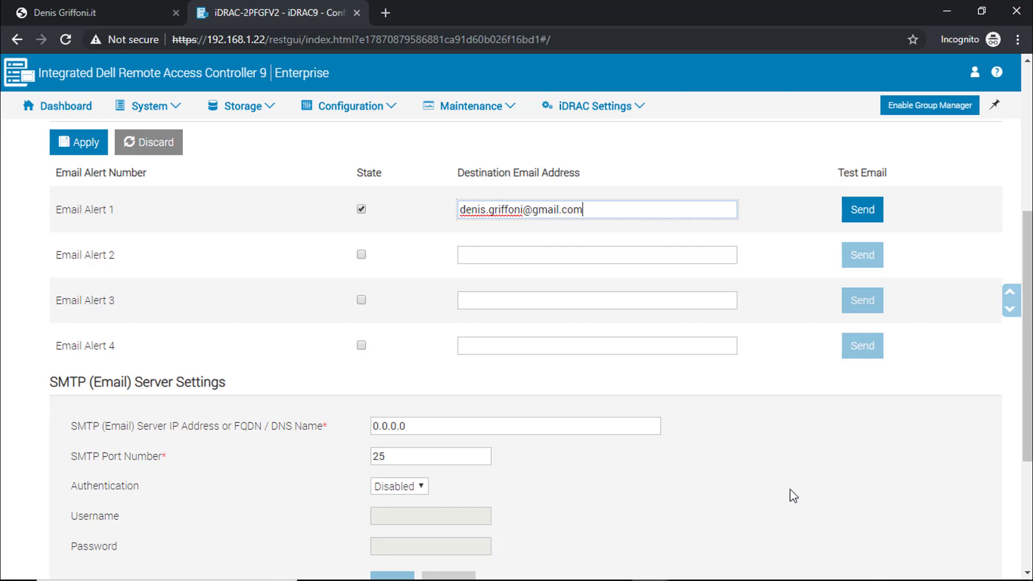
Enable SMTP authentication with the account's Gmail username and pasted password, then apply.
{"action": "scroll", "coordinate": [793, 495], "scroll_direction": "down", "scroll_amount": 3}
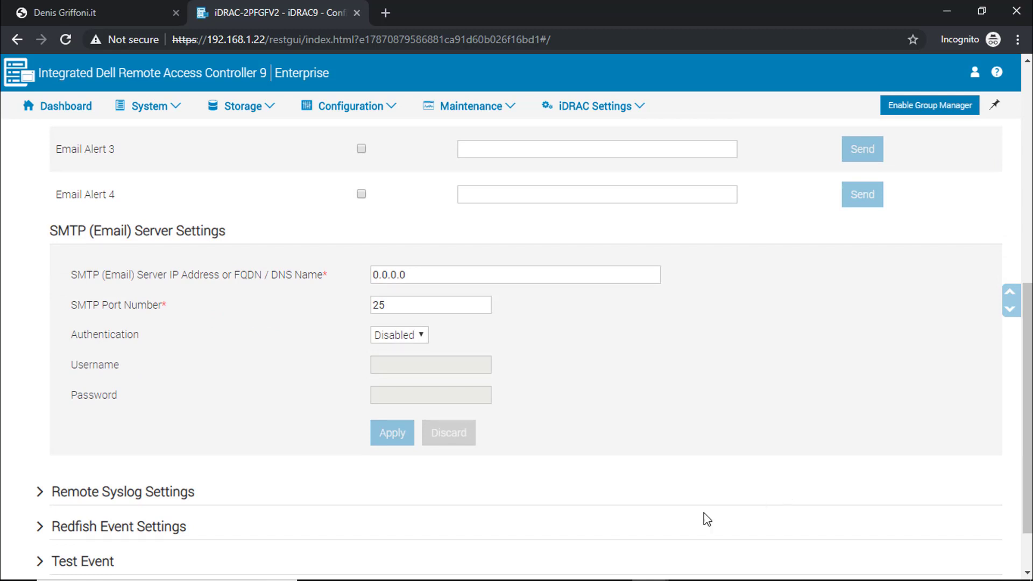
{"action": "left_click", "coordinate": [397, 339]}
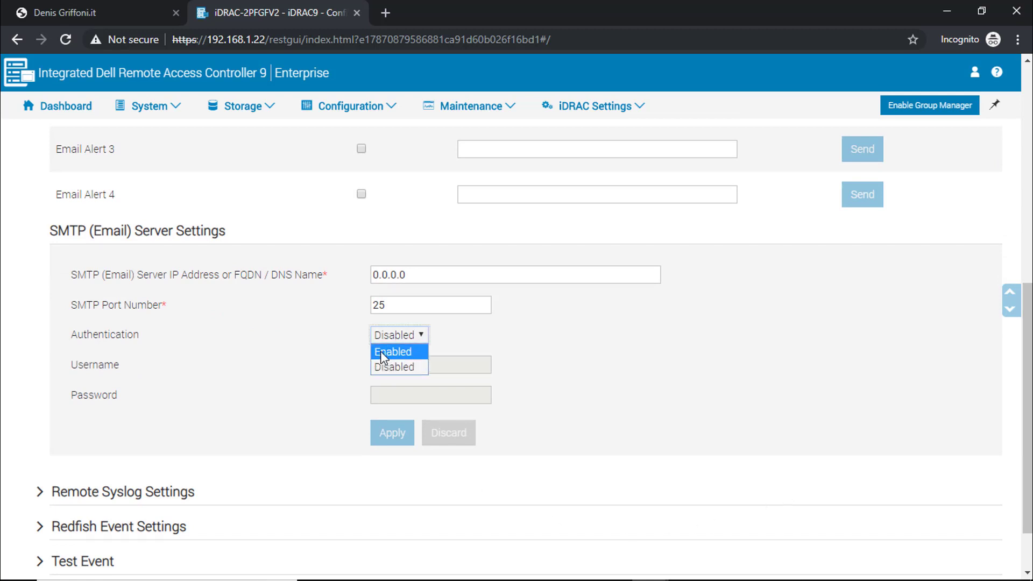
{"action": "left_click", "coordinate": [393, 353]}
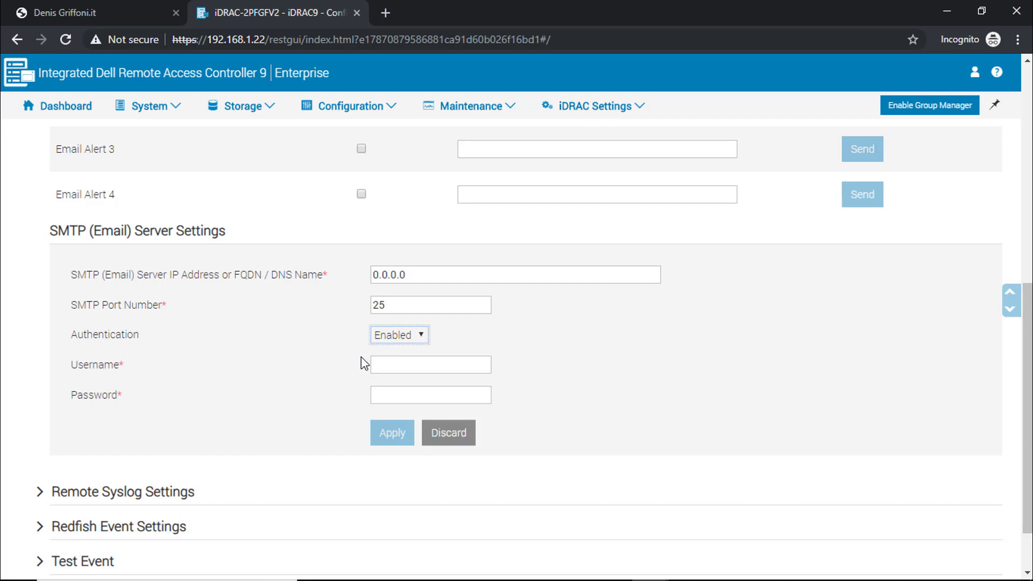
{"action": "left_click", "coordinate": [385, 363]}
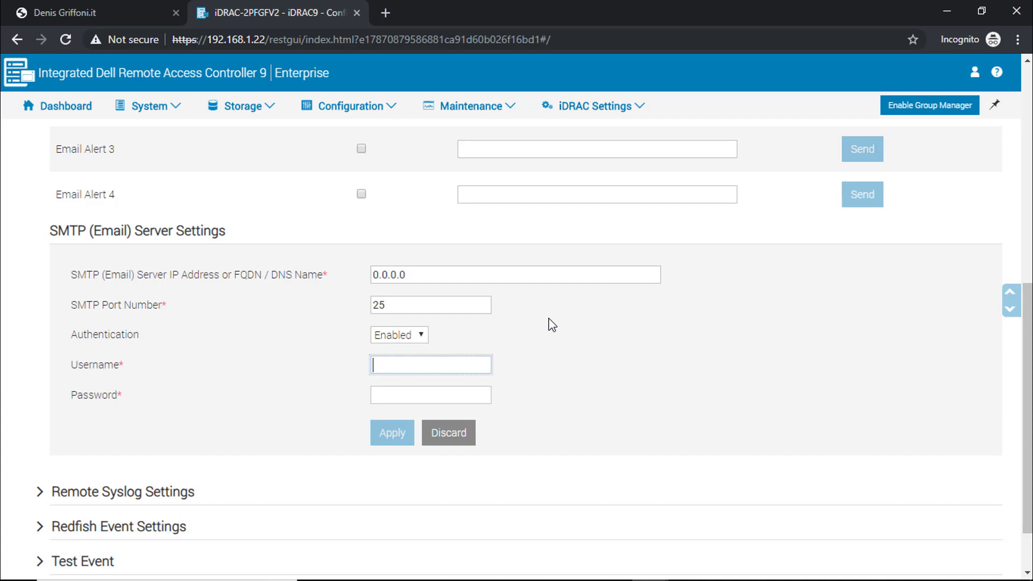
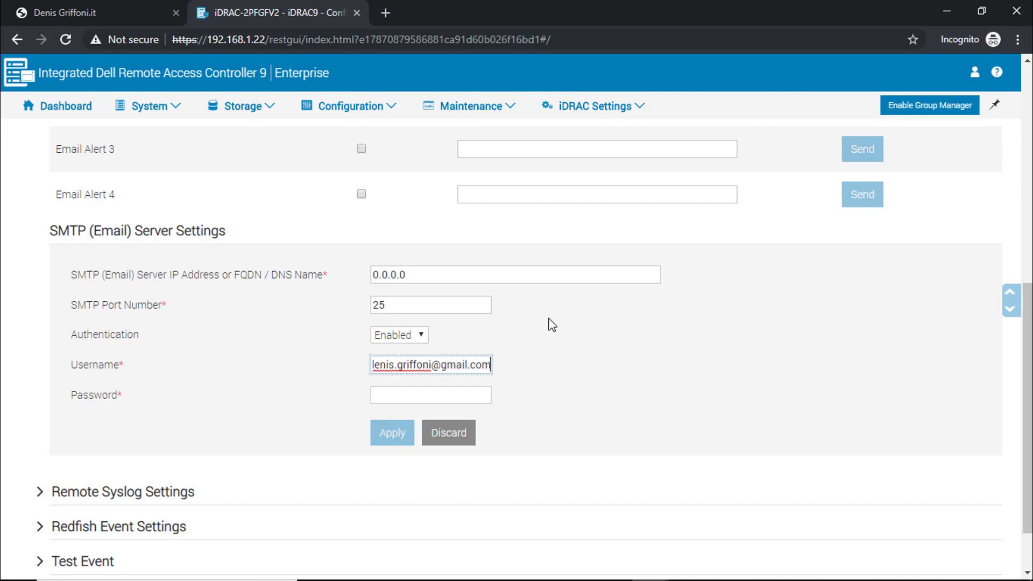
{"action": "key", "text": "Tab"}
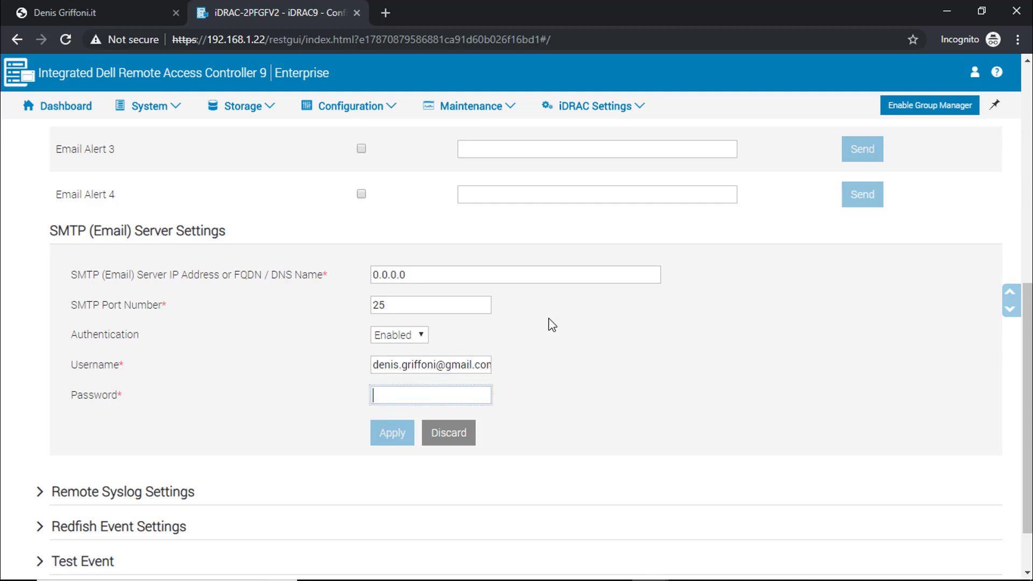
{"action": "key", "text": "ctrl+v"}
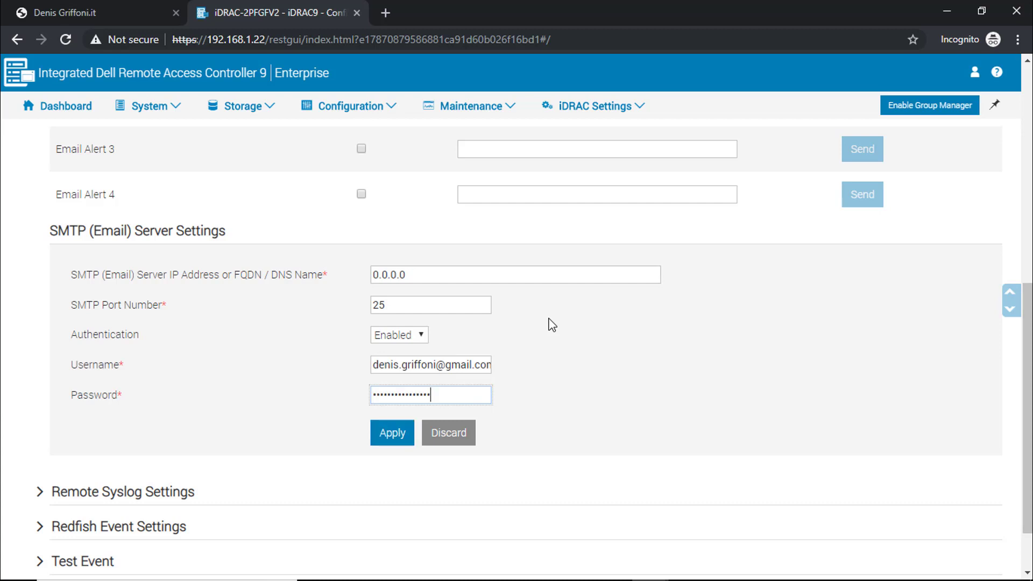
{"action": "left_click", "coordinate": [384, 439]}
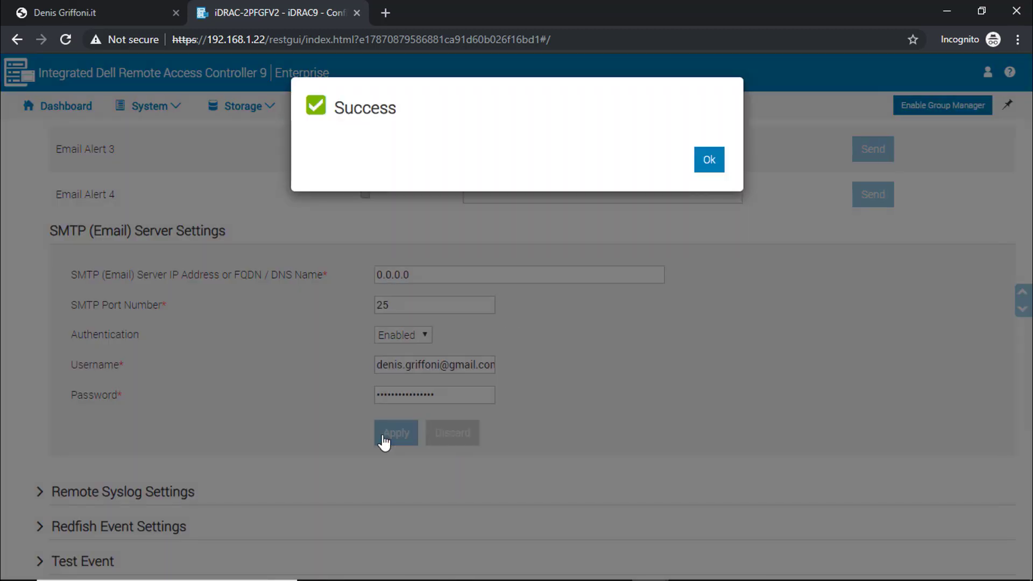
{"action": "left_click", "coordinate": [709, 159]}
Apply the Email Alert 1 settings and send a test email, which fails with RAC0225.
{"action": "scroll", "coordinate": [774, 263], "scroll_direction": "up", "scroll_amount": 4}
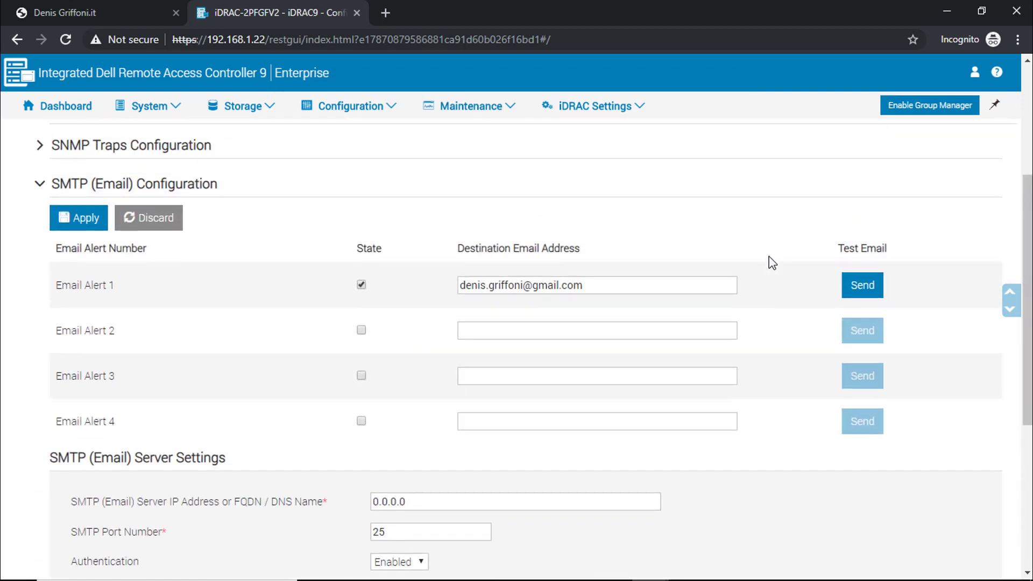
{"action": "left_click", "coordinate": [84, 220]}
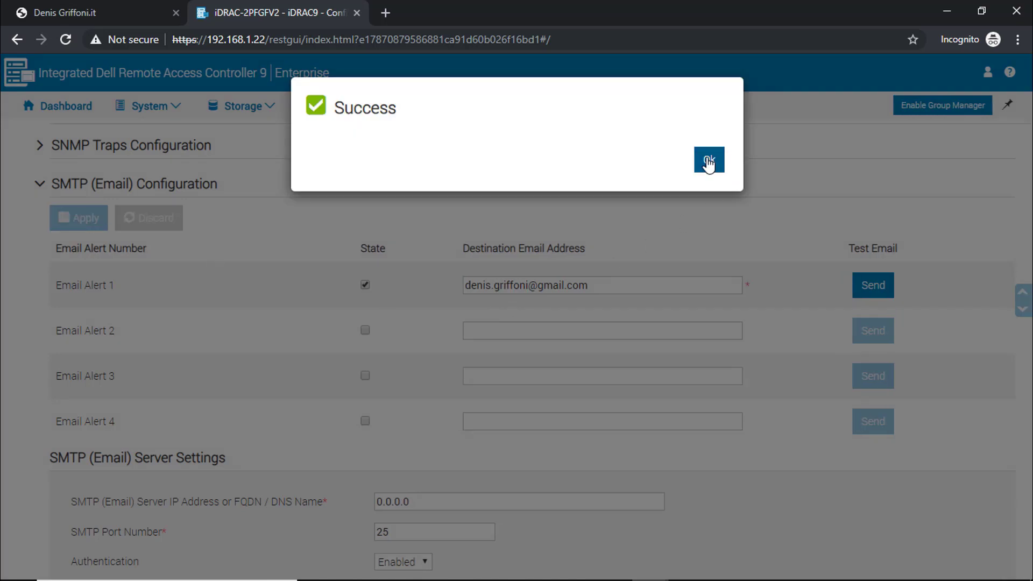
{"action": "left_click", "coordinate": [710, 163]}
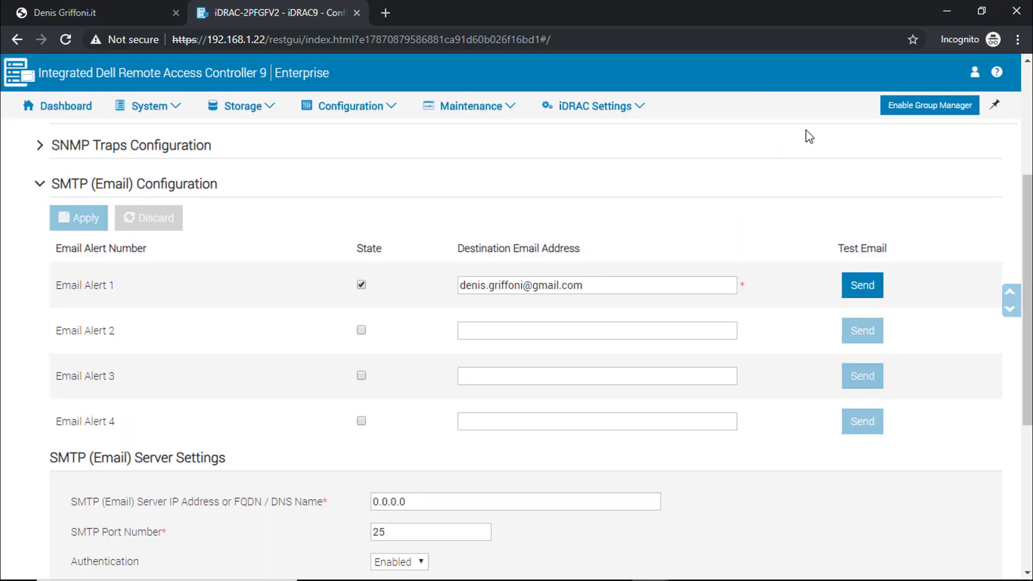
{"action": "left_click", "coordinate": [869, 292]}
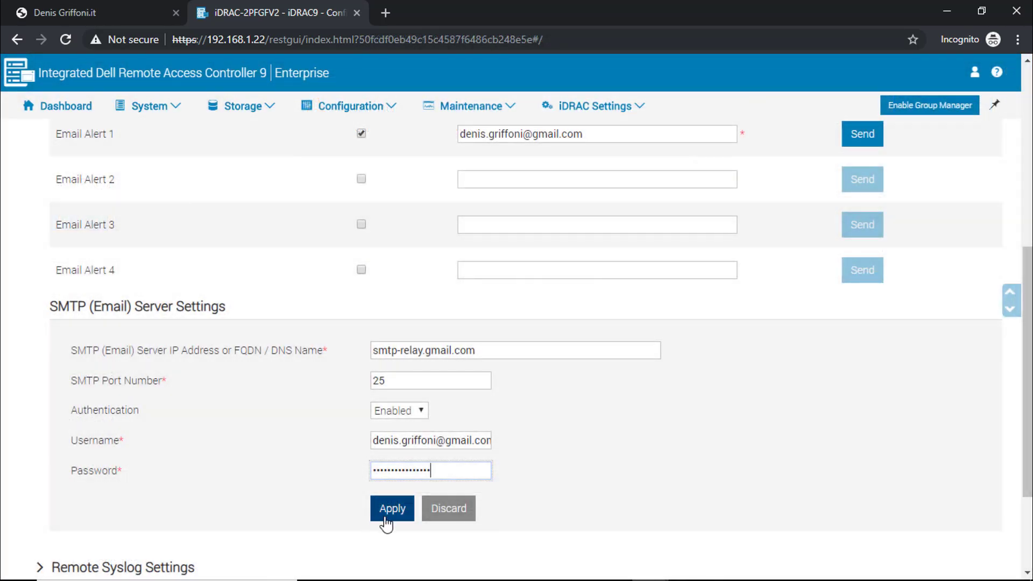
Apply smtp-relay.gmail.com as the SMTP server and retry the test email, dismissing the failure.
{"action": "left_click", "coordinate": [386, 520]}
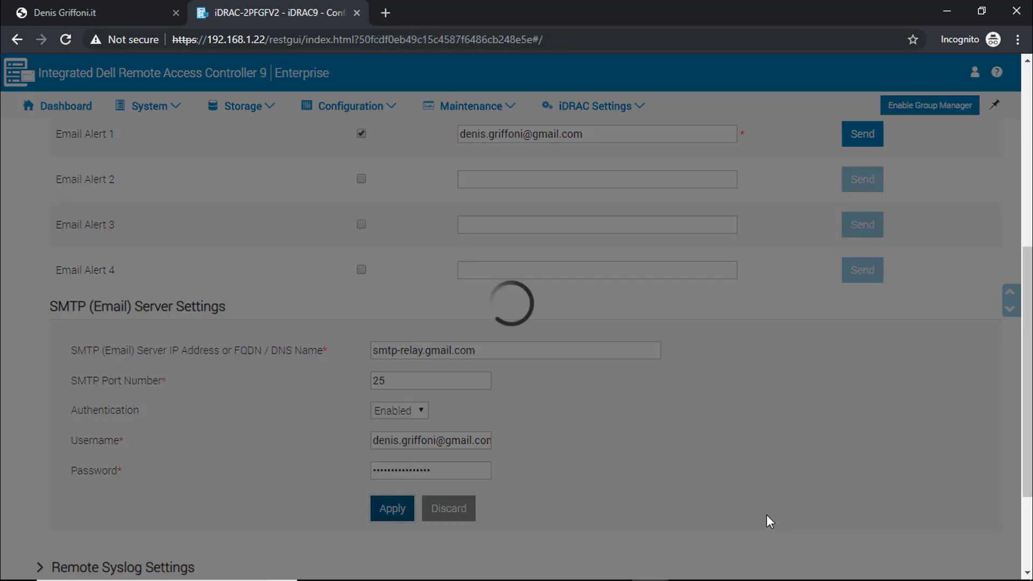
{"action": "left_click", "coordinate": [706, 162]}
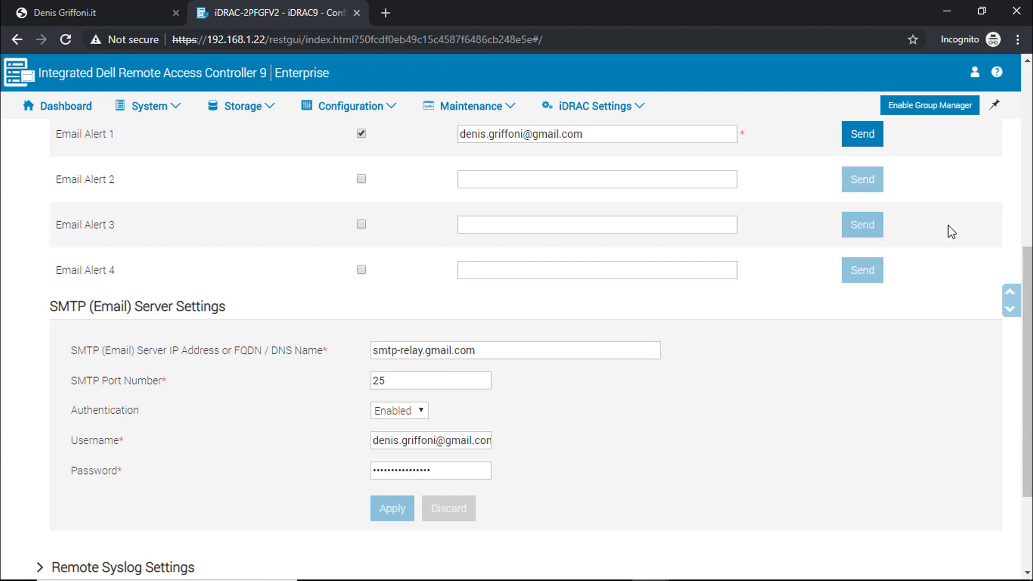
{"action": "left_click", "coordinate": [868, 142]}
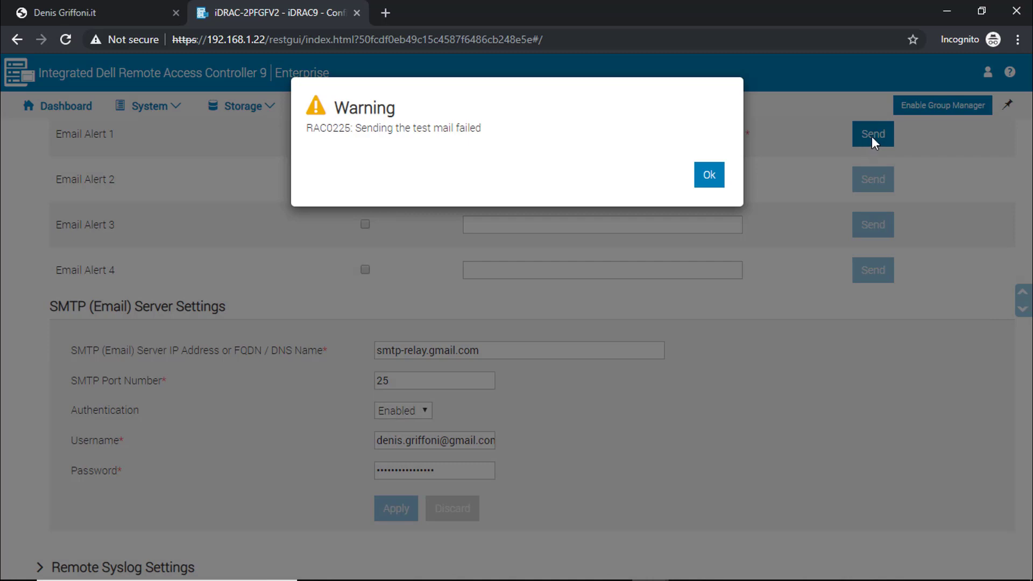
{"action": "left_click", "coordinate": [710, 175]}
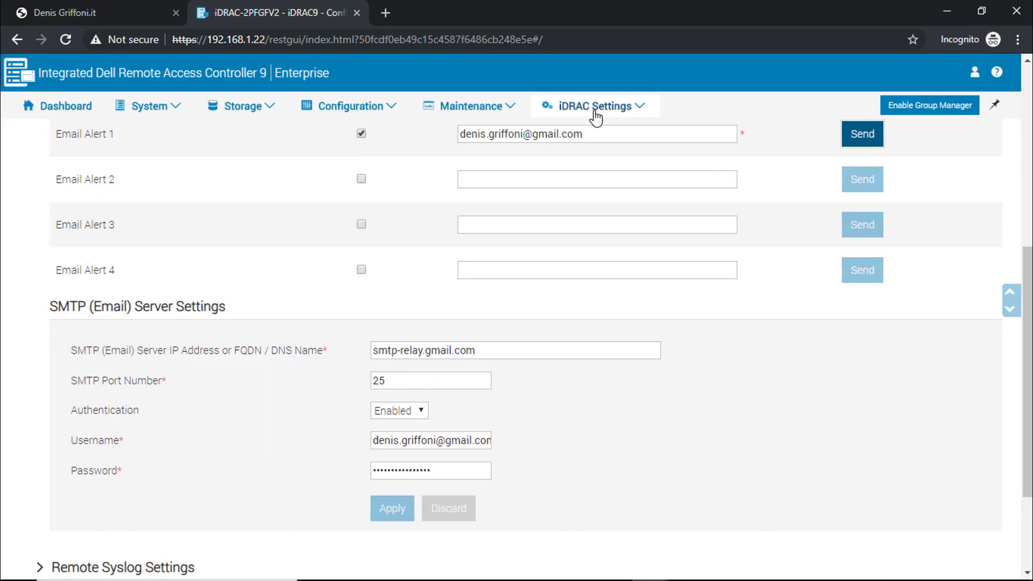
Replace the SMTP server with 64.233.184.108, re-paste the account password, and apply.
{"action": "left_click", "coordinate": [595, 112]}
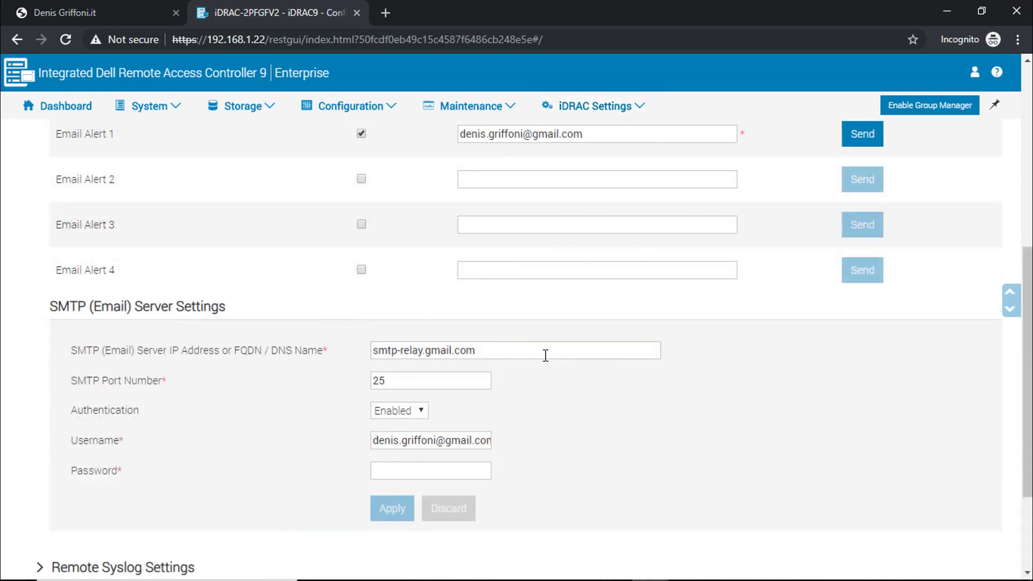
{"action": "left_click_drag", "start_coordinate": [544, 353], "coordinate": [305, 356]}
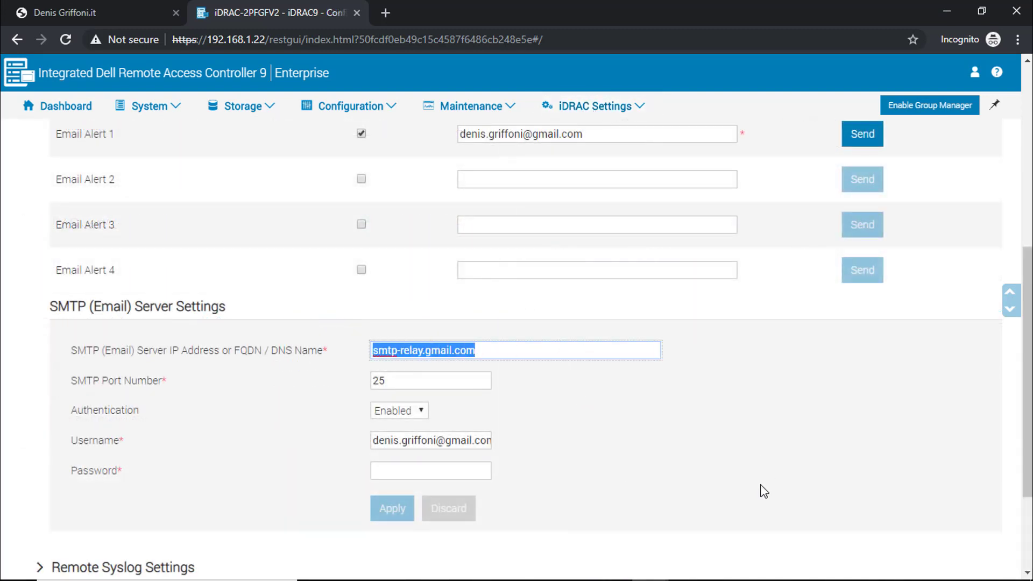
{"action": "type", "text": "64.233.184.108"}
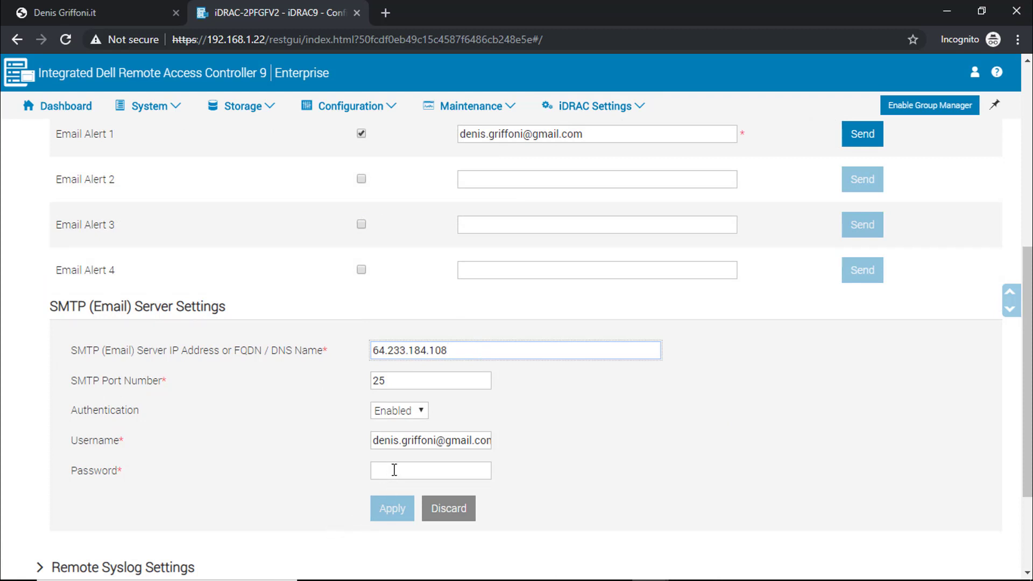
{"action": "left_click", "coordinate": [375, 469]}
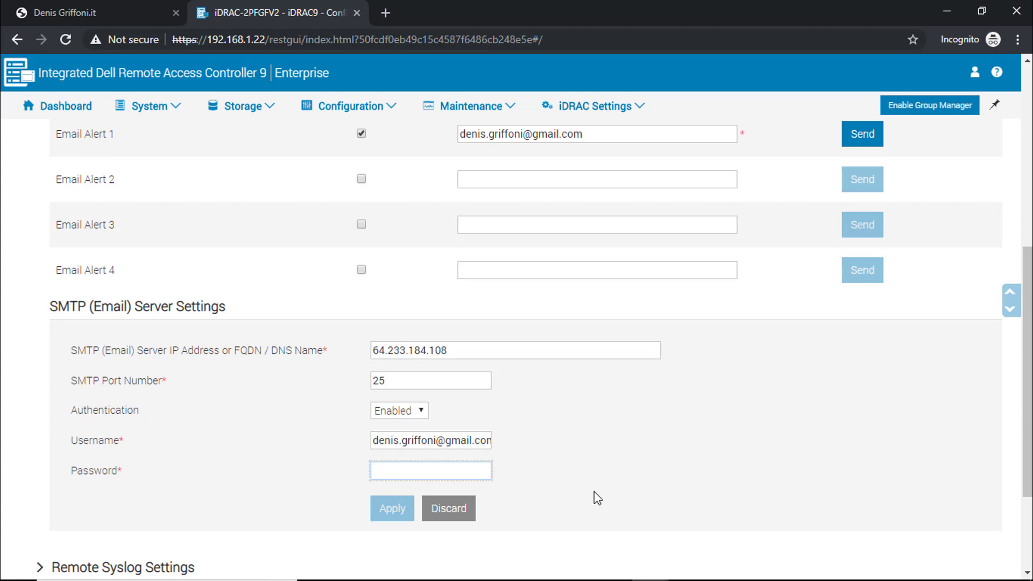
{"action": "key", "text": "ctrl+v"}
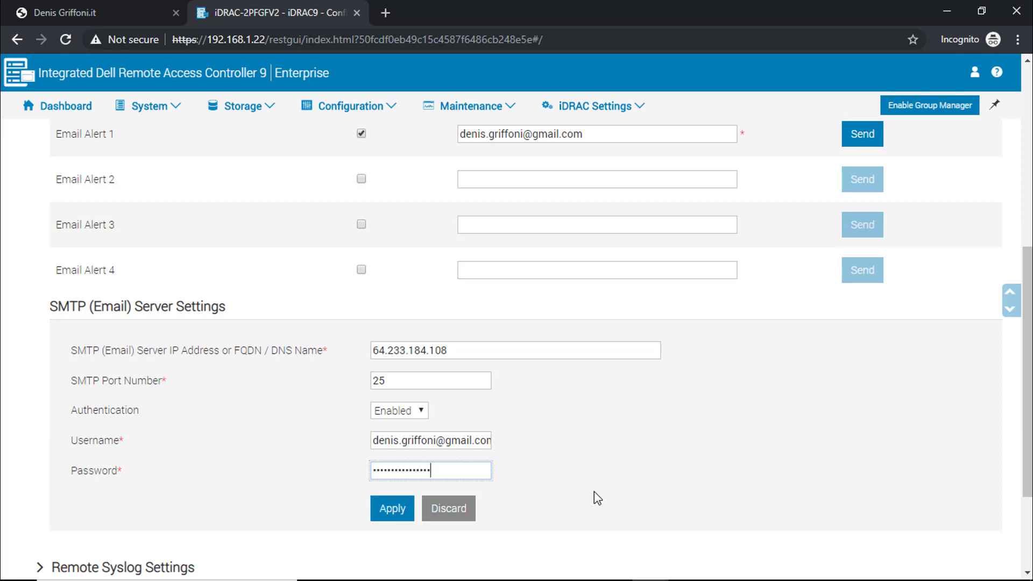
{"action": "left_click", "coordinate": [390, 514]}
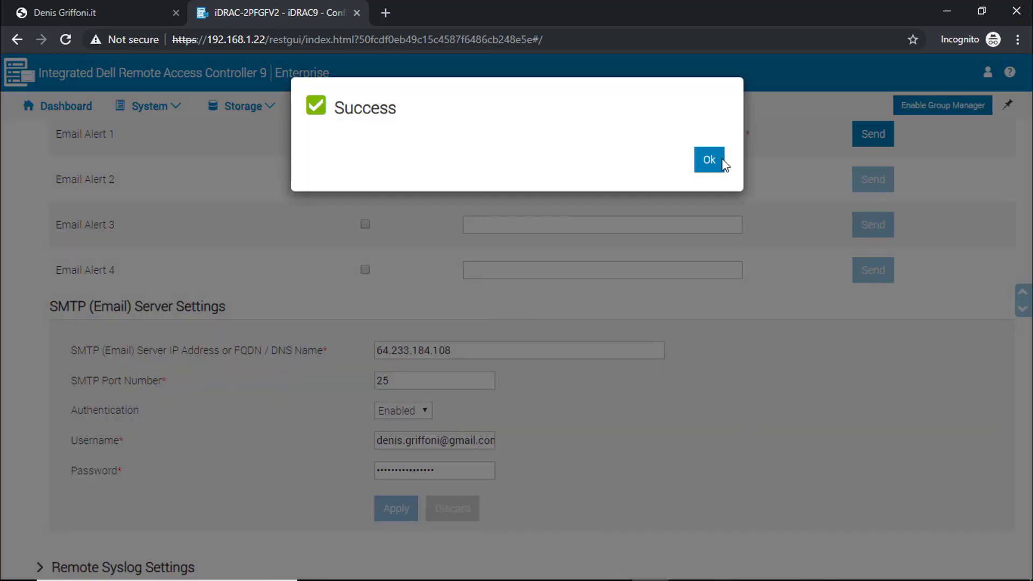
{"action": "left_click", "coordinate": [723, 161]}
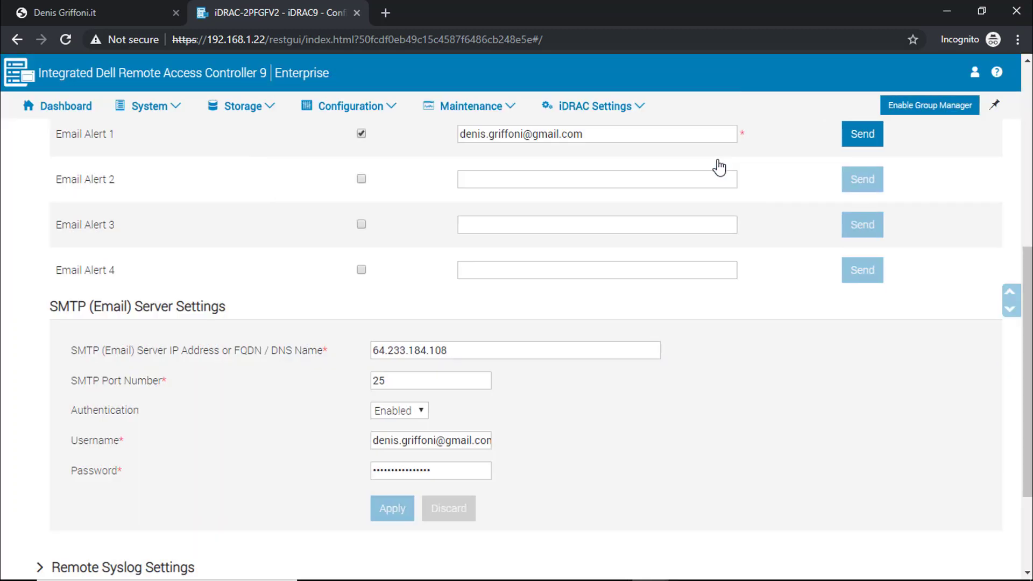
Send a test email to Email Alert 1 through the 64.233.184.108 server.
{"action": "left_click", "coordinate": [858, 139]}
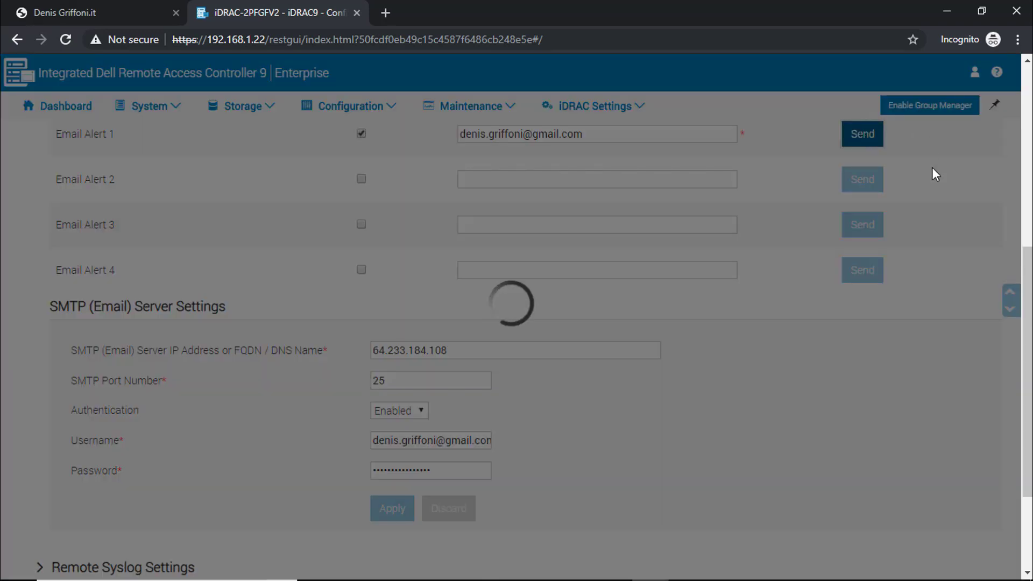